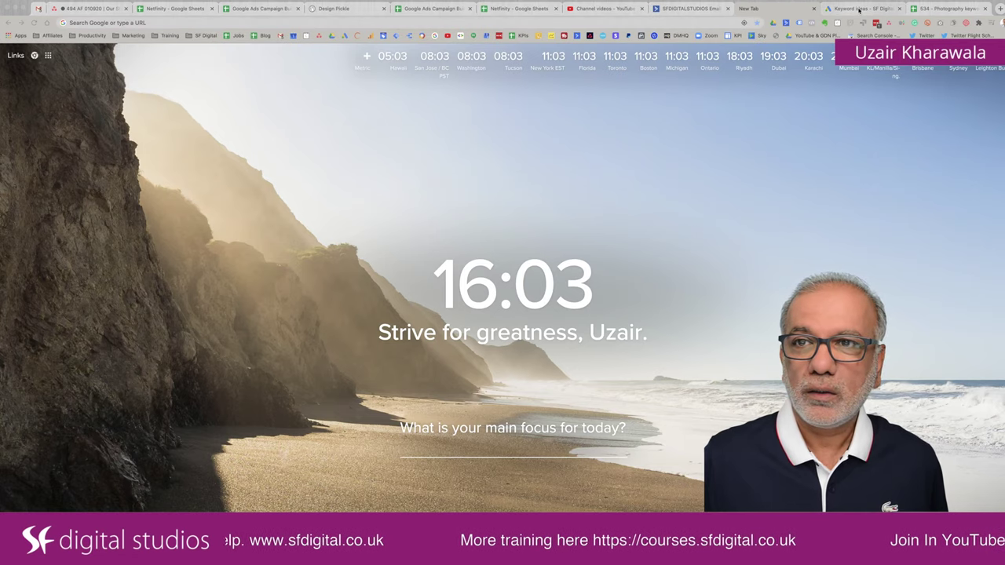
Step: Switch to the Google Ads keyword ideas tab and put the cursor in the 'Enter products or services' box
click(860, 8)
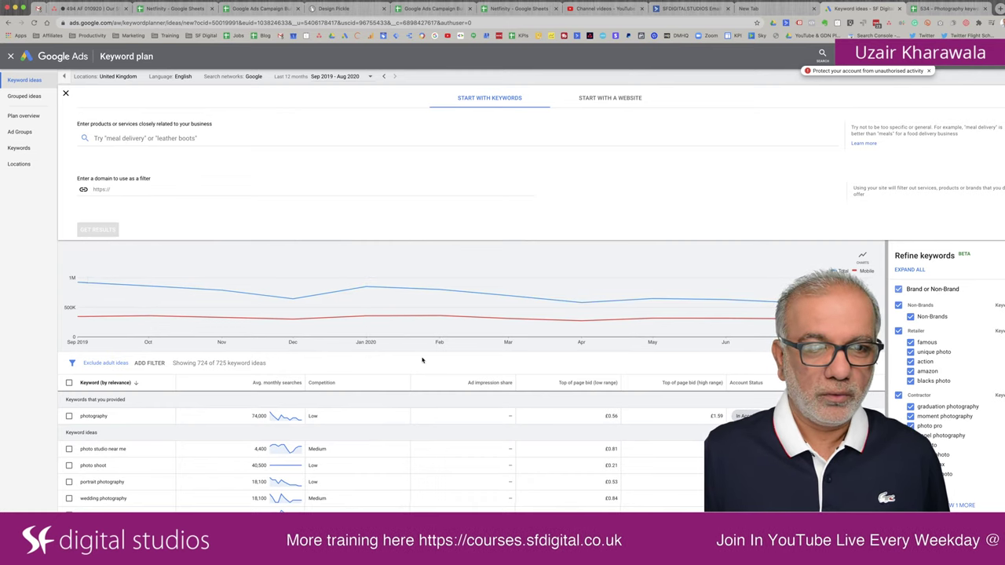
scroll(421, 360, down, 2)
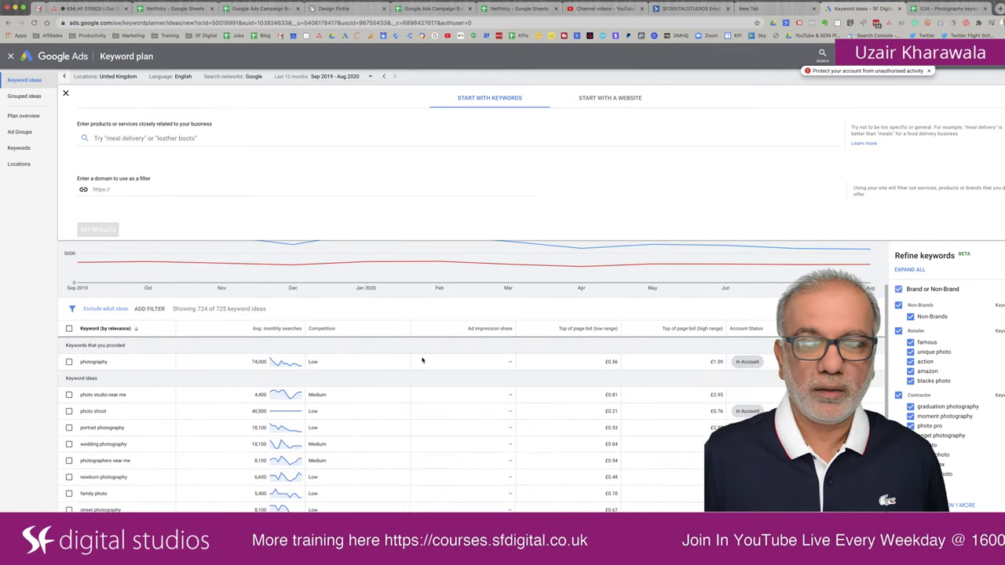
scroll(421, 360, down, 1)
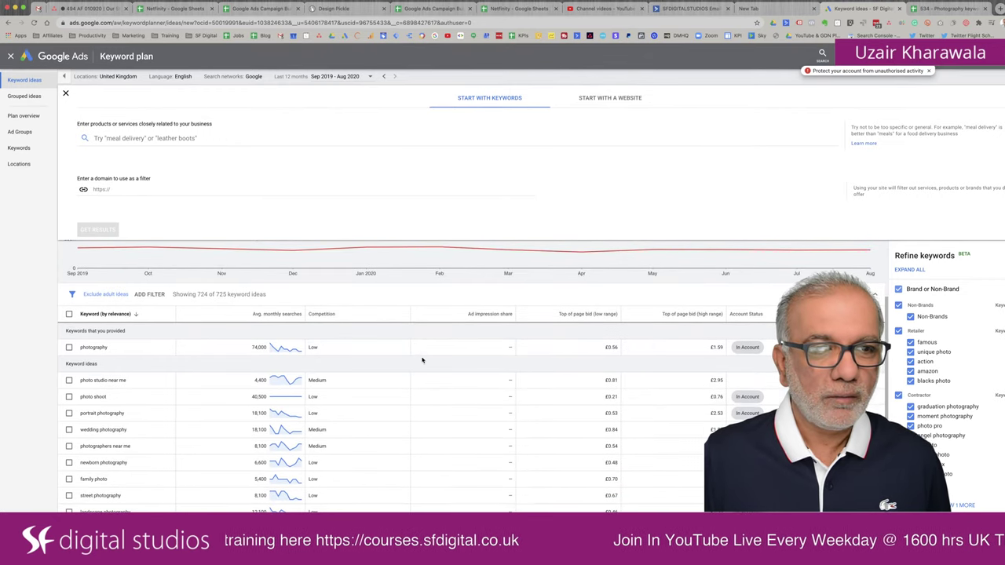
click(212, 138)
Step: Get keyword ideas for 'photography' in the United Kingdom
text(photog)
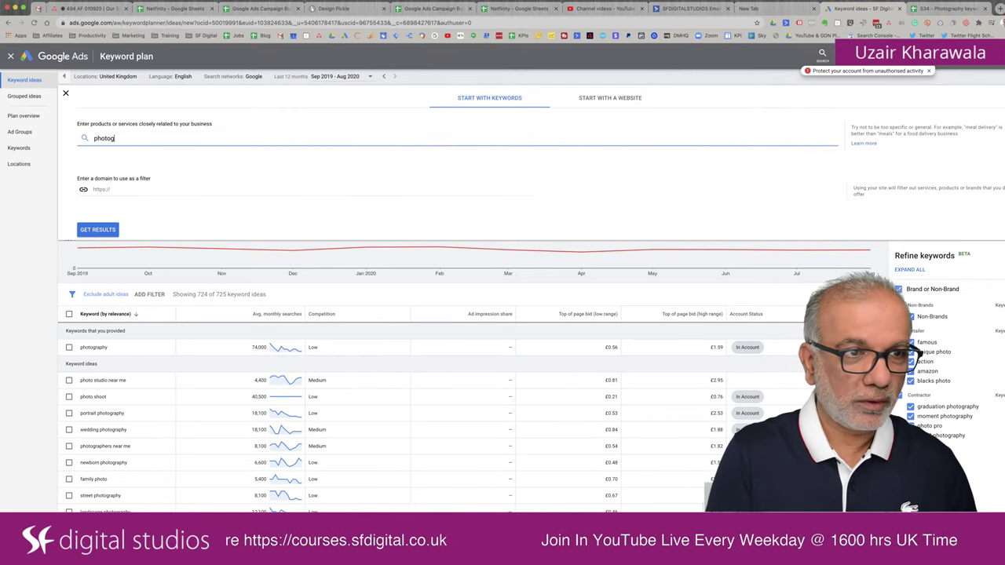
text(raphy)
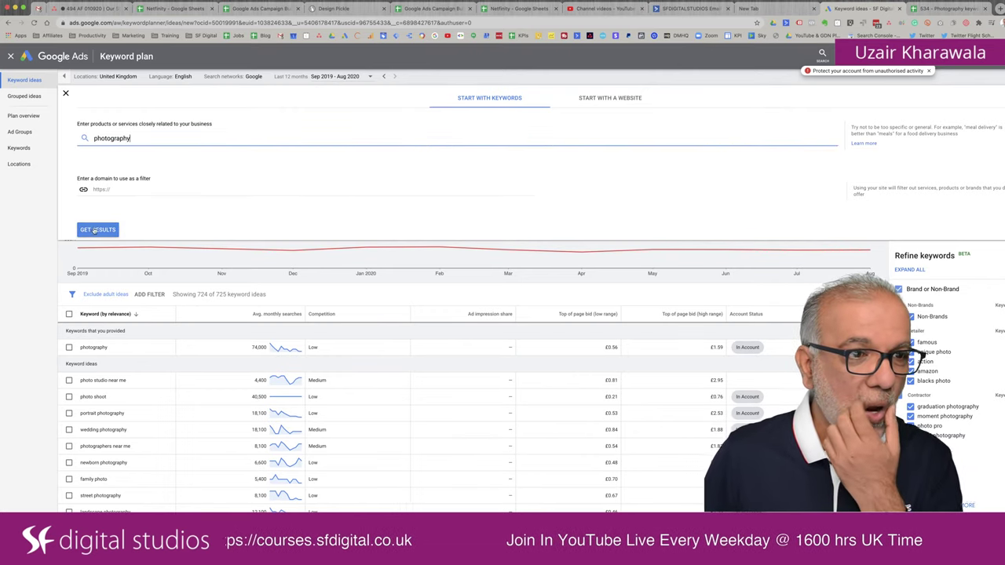
click(95, 229)
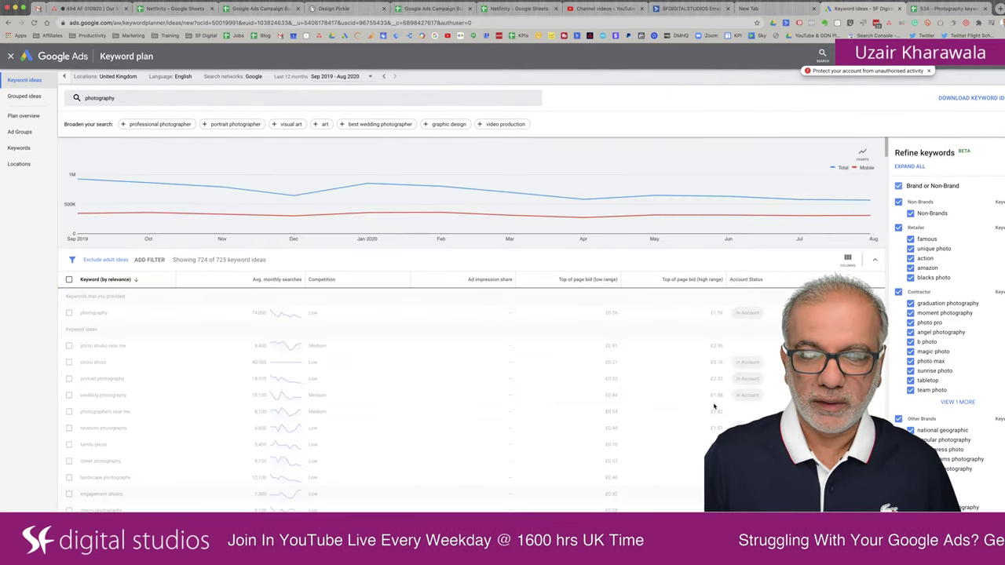
scroll(625, 439, down, 10)
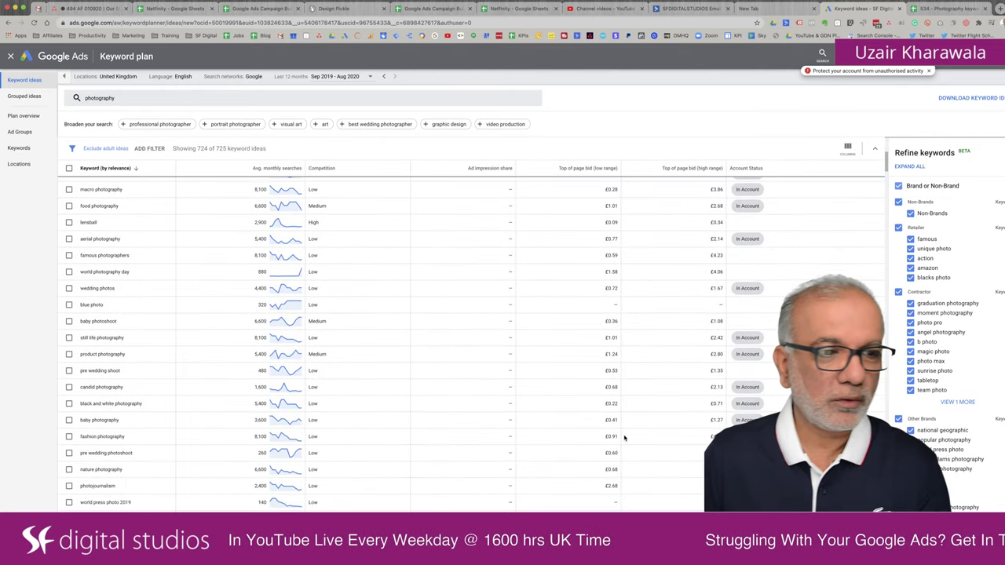
scroll(625, 438, down, 10)
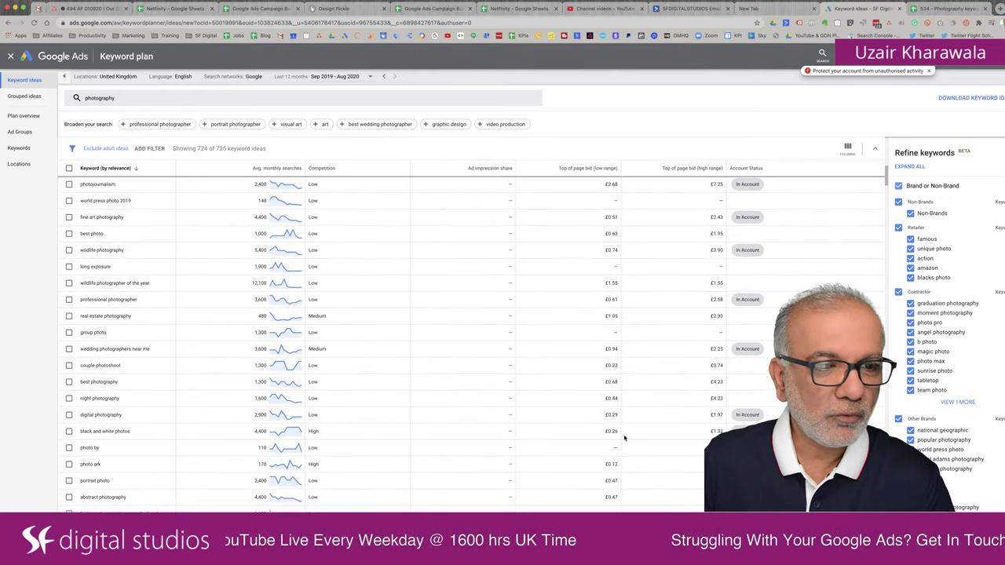
scroll(625, 438, down, 1)
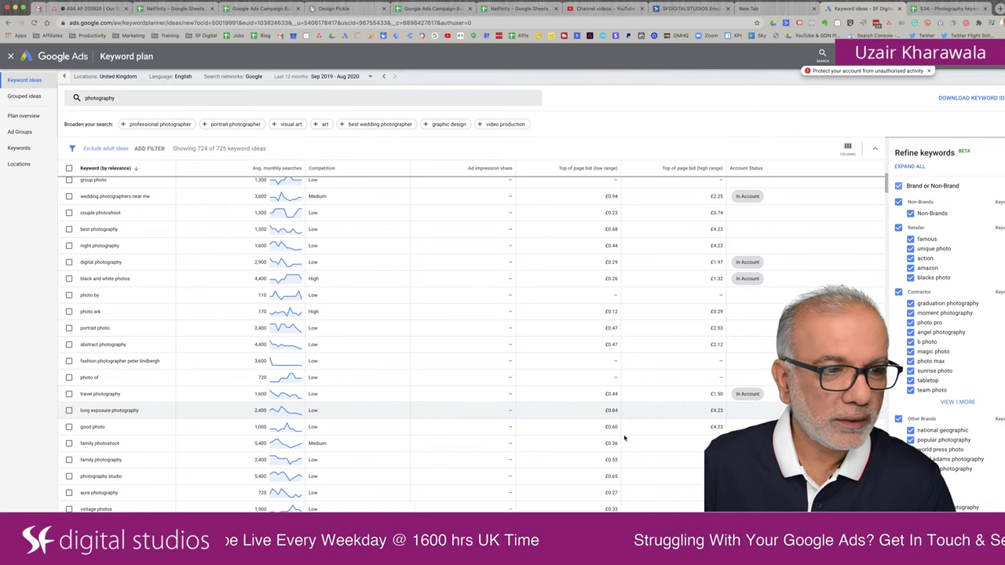
scroll(625, 439, down, 8)
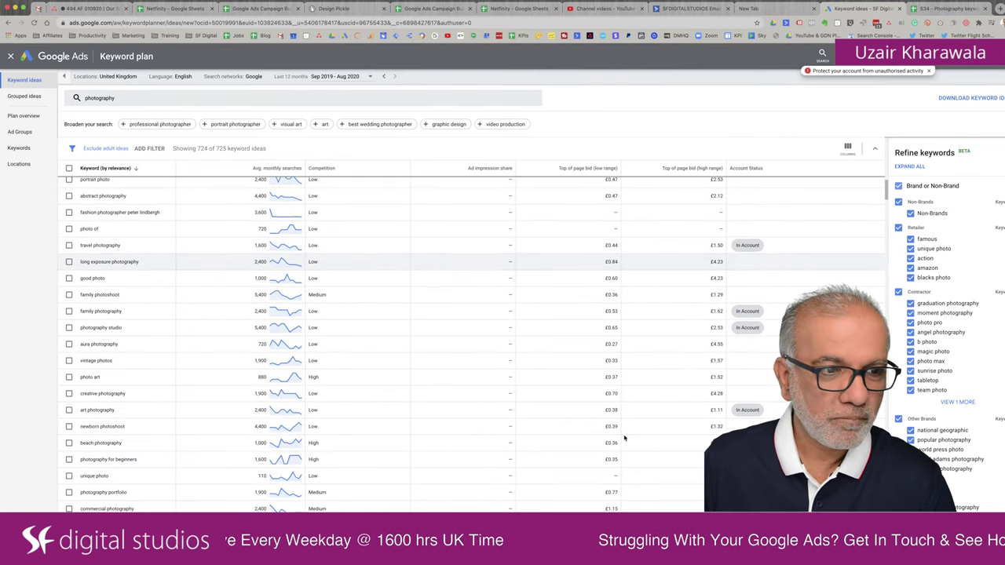
scroll(625, 438, down, 5)
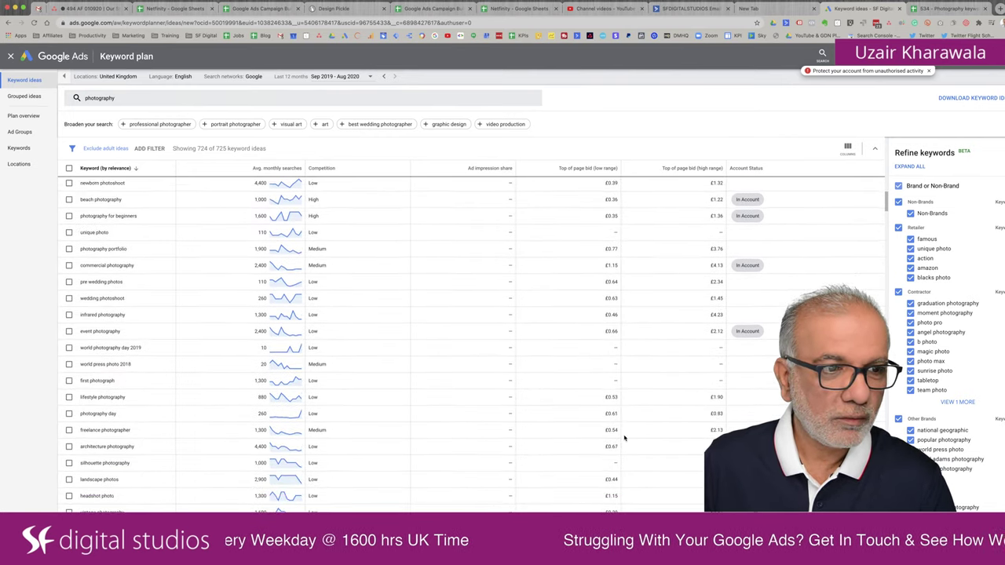
scroll(625, 438, down, 4)
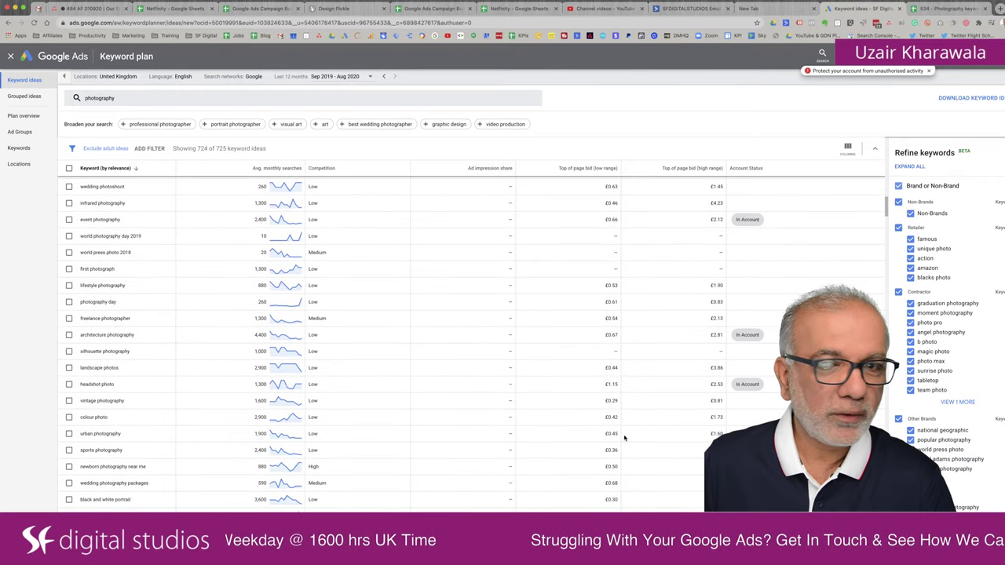
scroll(625, 438, down, 7)
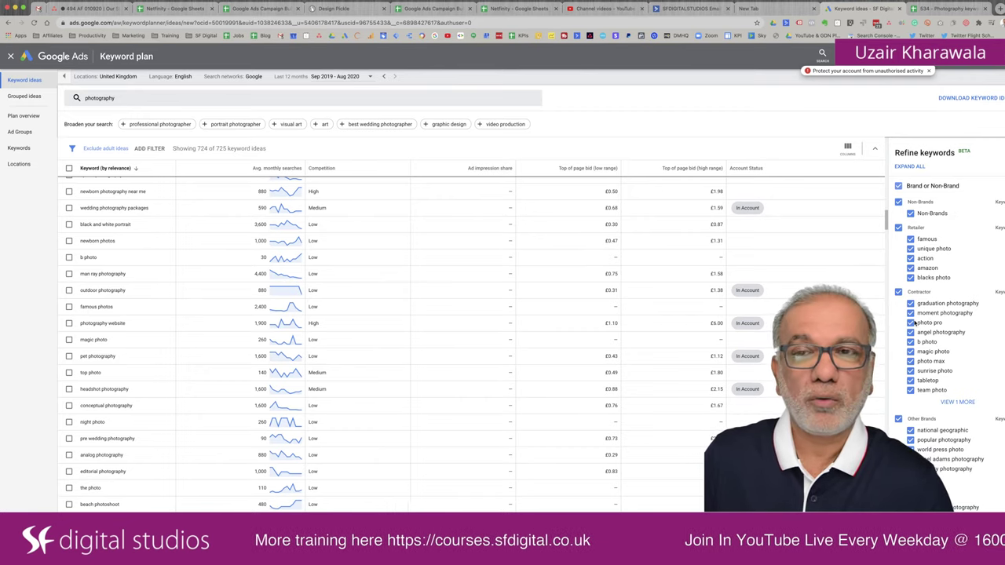
scroll(913, 322, down, 1)
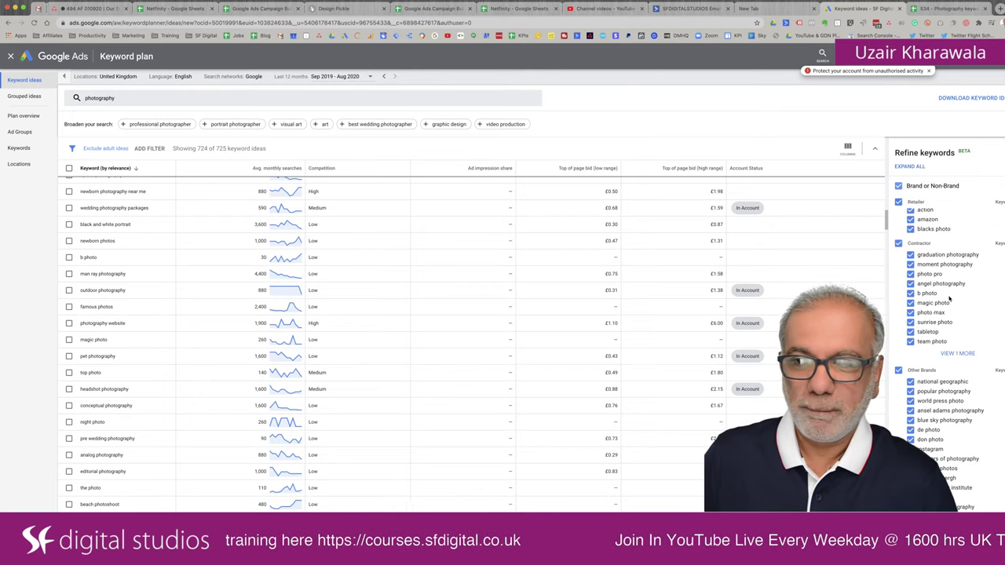
scroll(921, 236, up, 1)
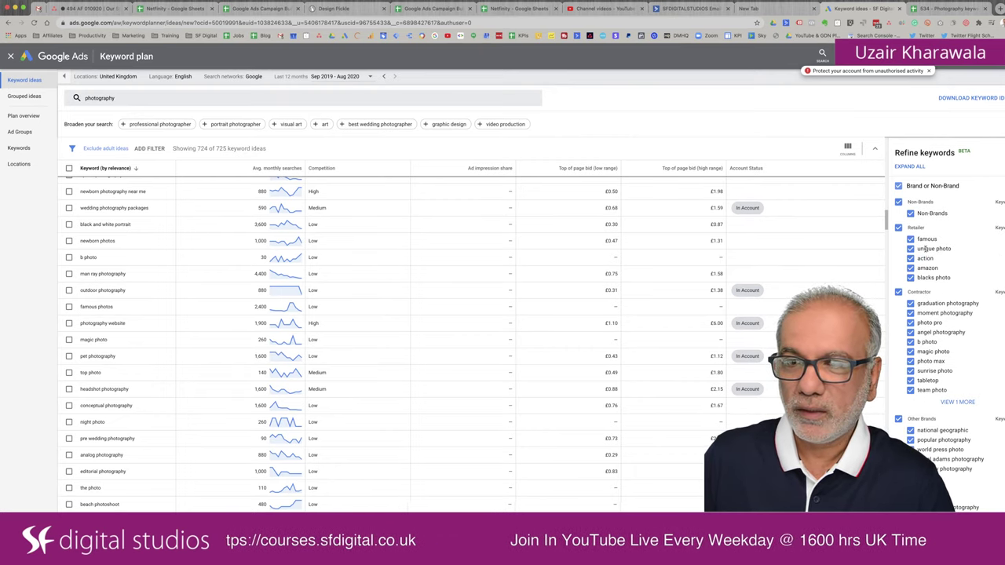
scroll(930, 284, down, 2)
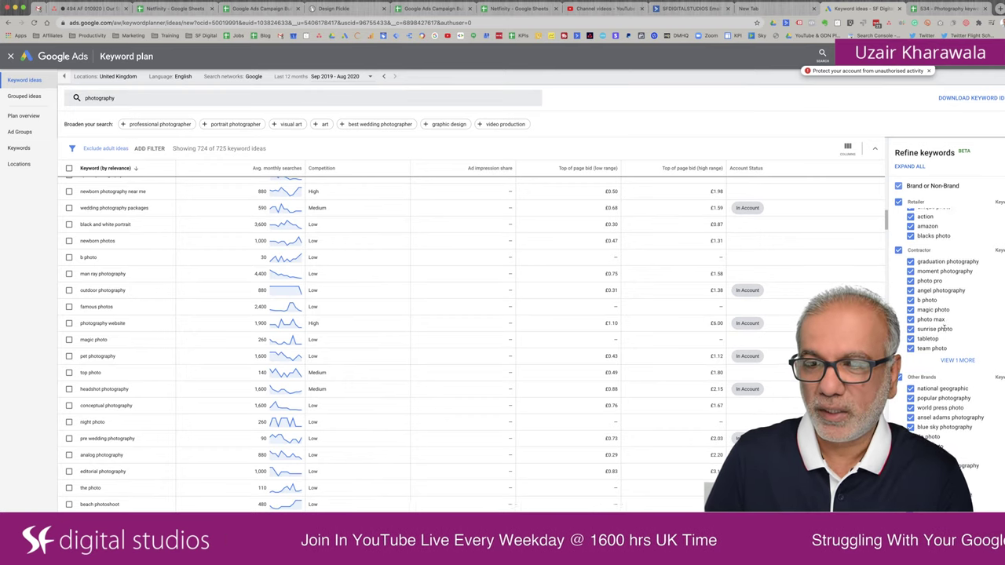
scroll(944, 331, down, 2)
scroll(944, 331, down, 2)
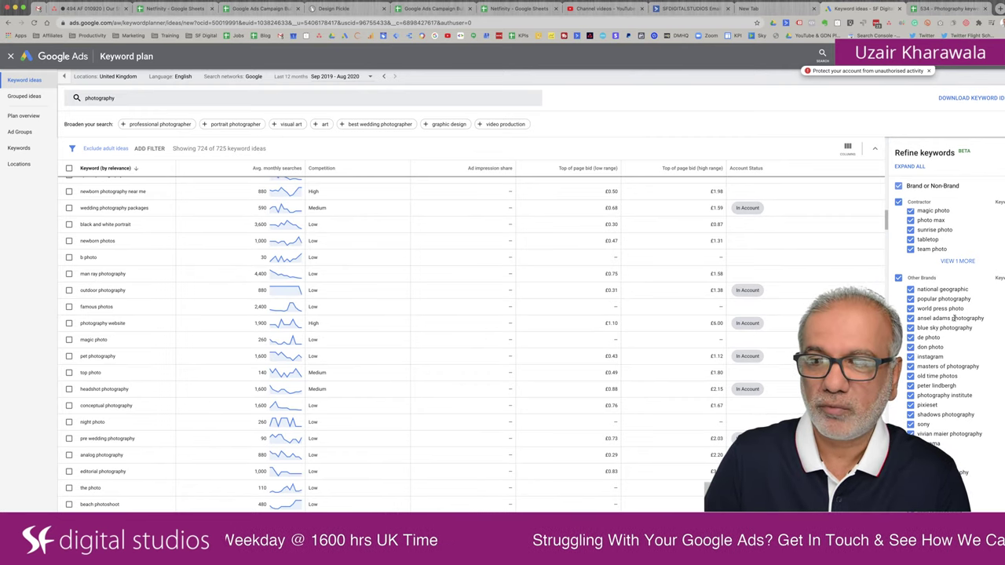
scroll(954, 318, down, 3)
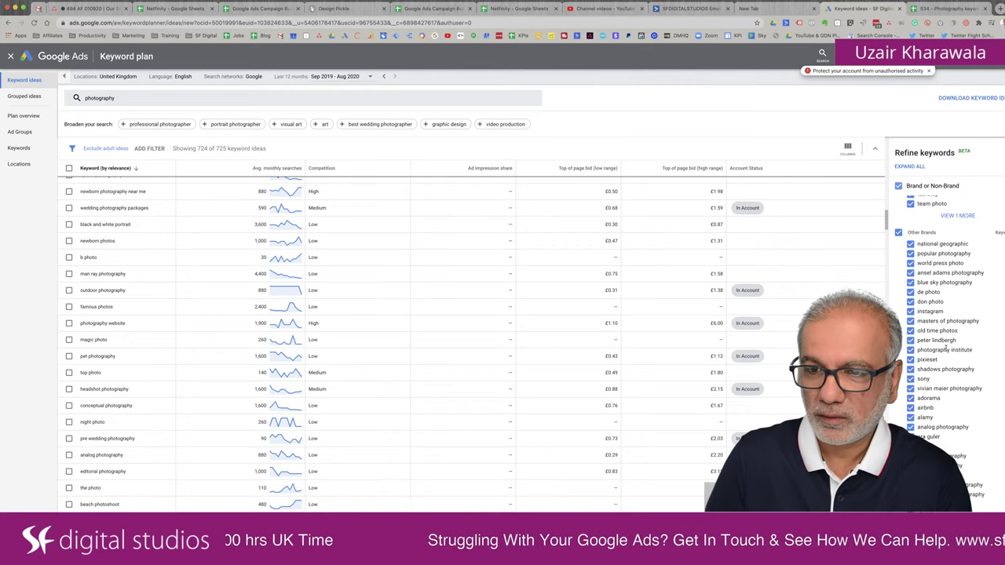
scroll(946, 328, down, 5)
scroll(945, 347, down, 3)
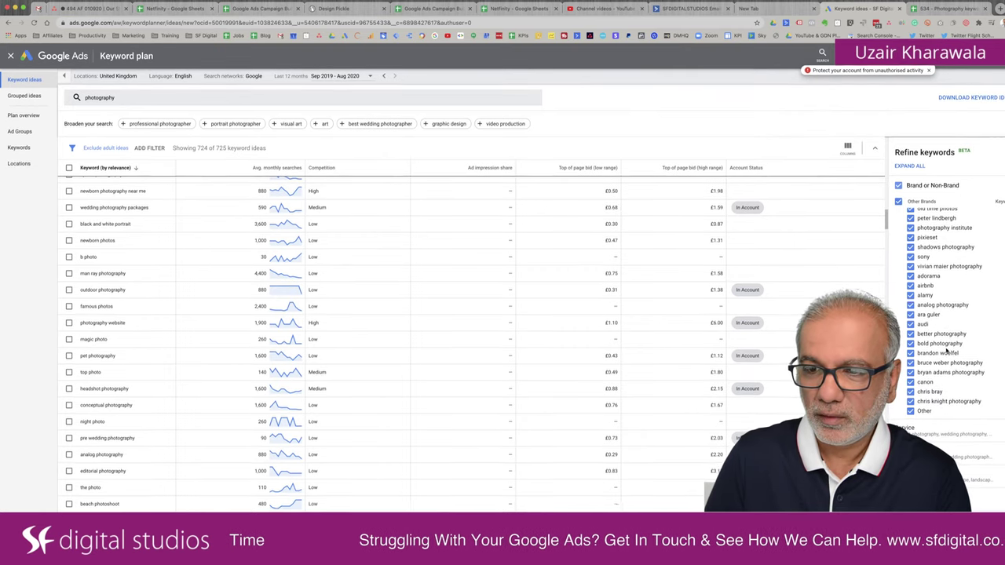
Step: Expand the Service refine-keyword category and review the Photographer, Genre and Person groupings
click(949, 435)
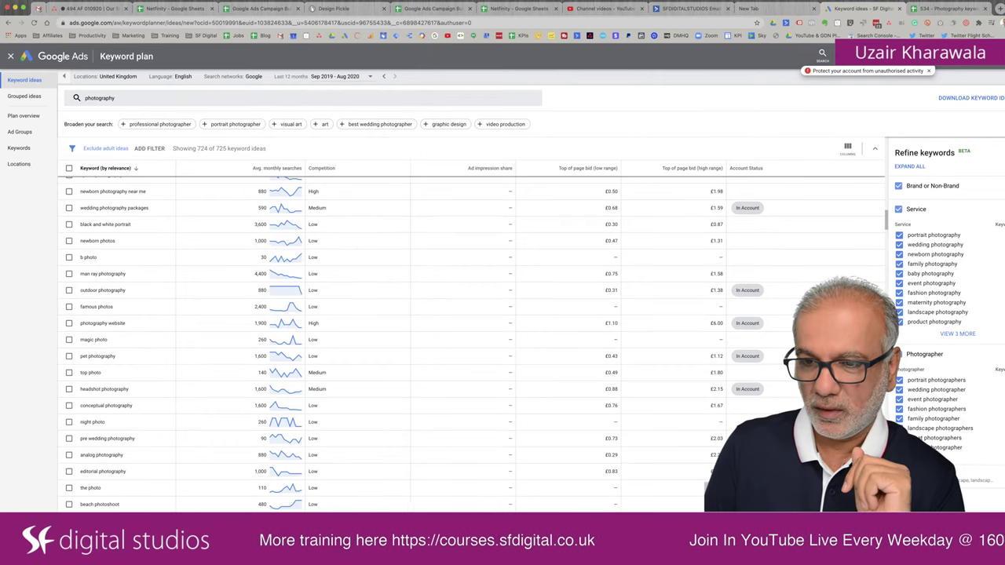
scroll(943, 337, down, 2)
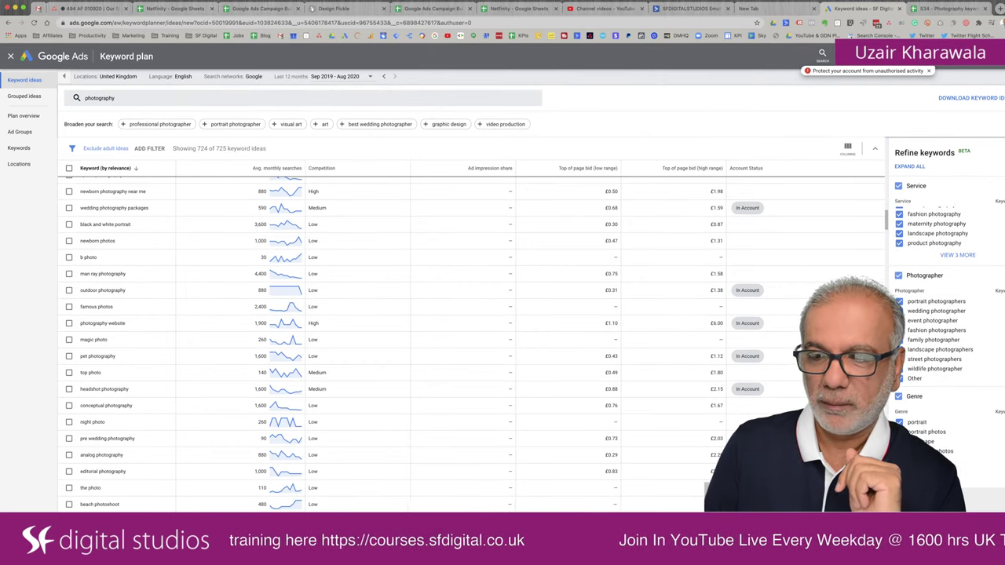
scroll(942, 314, down, 1)
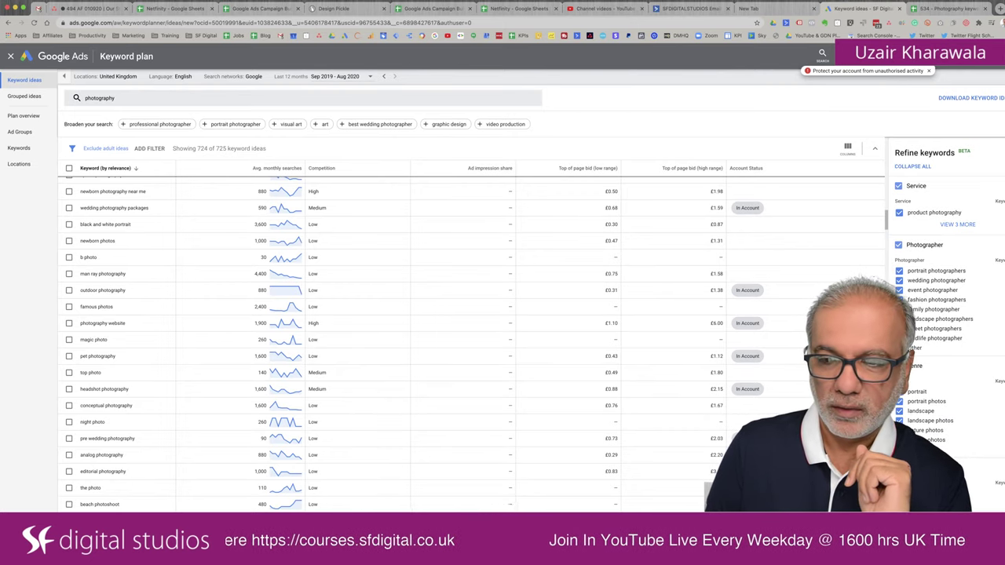
scroll(942, 314, down, 2)
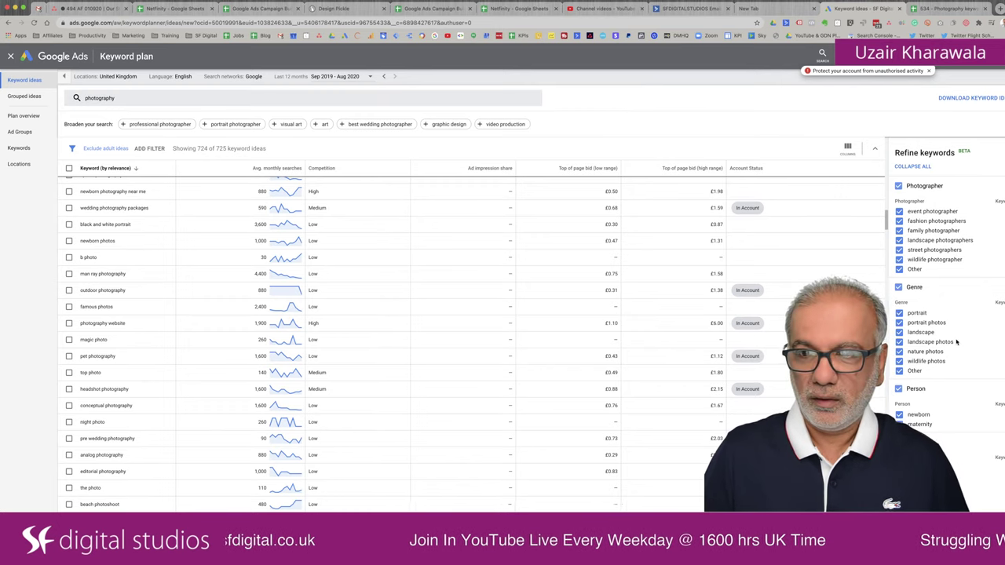
scroll(957, 342, up, 3)
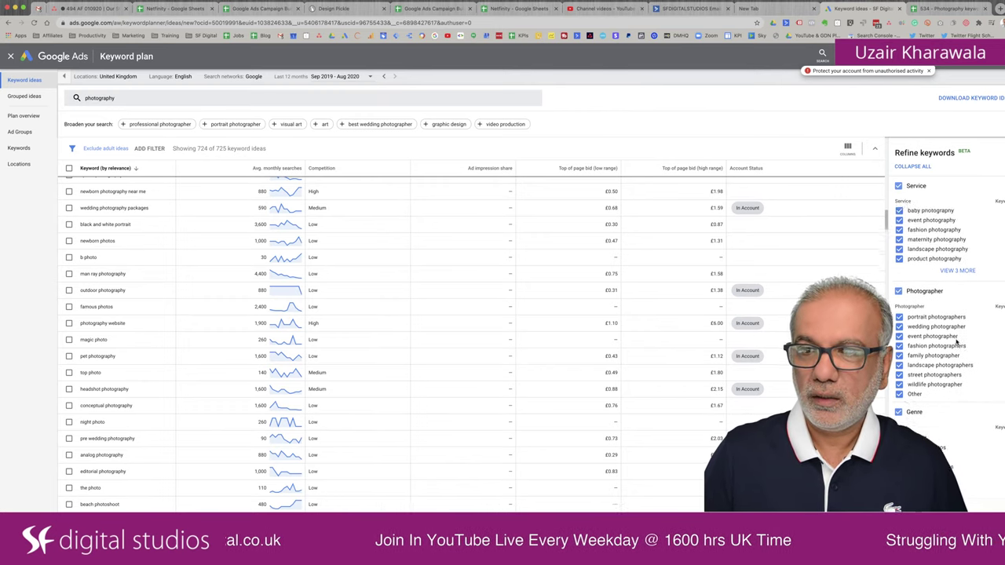
scroll(957, 341, up, 3)
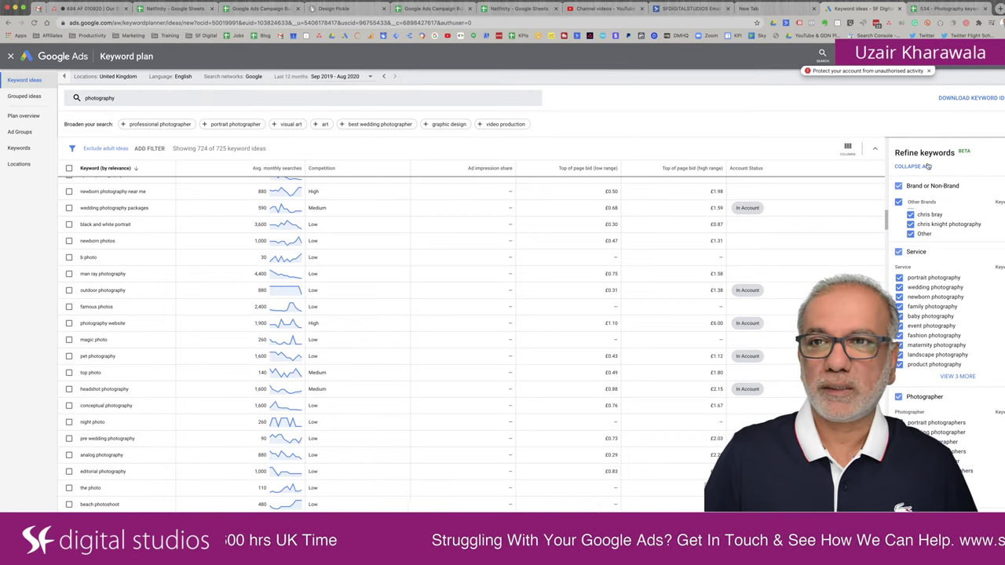
Step: Show the full Brand or Non-Brand list and sort ideas by avg. monthly searches, highest first
click(963, 182)
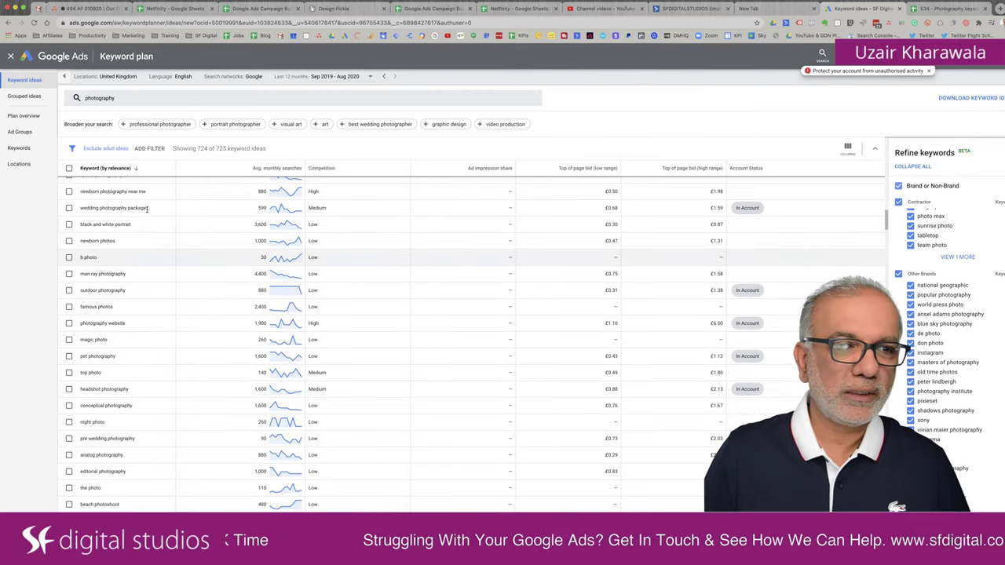
click(269, 168)
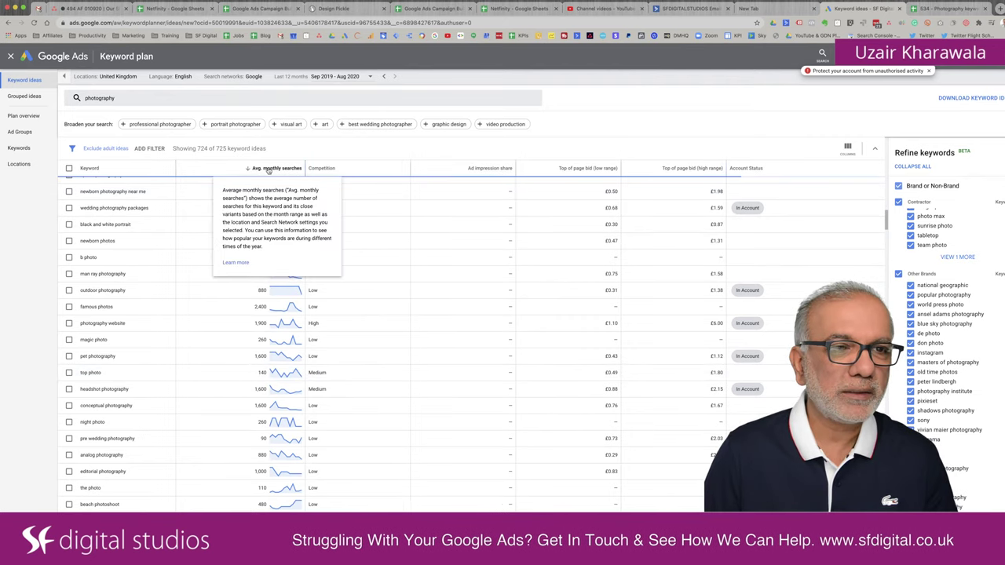
scroll(163, 260, up, 3)
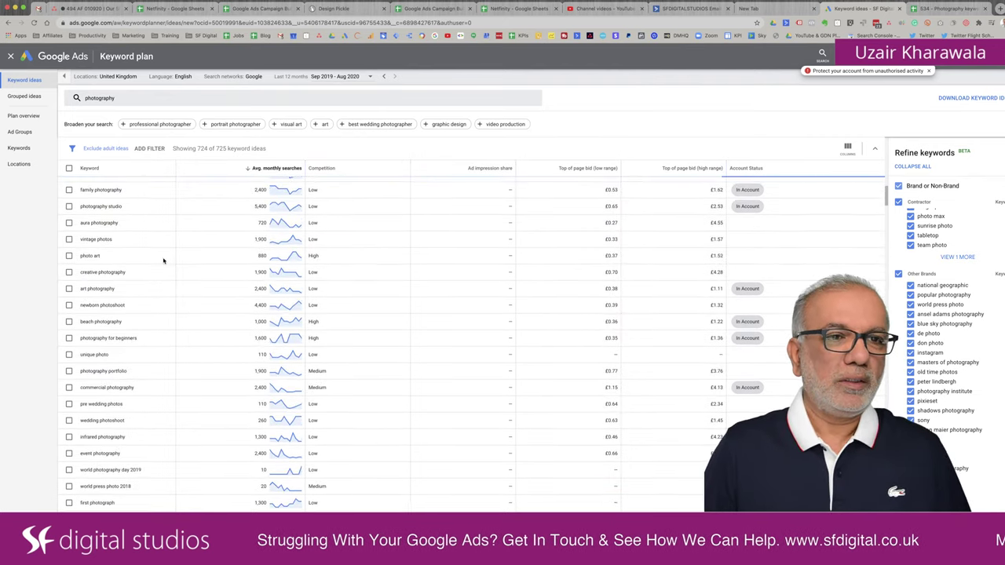
scroll(164, 261, up, 5)
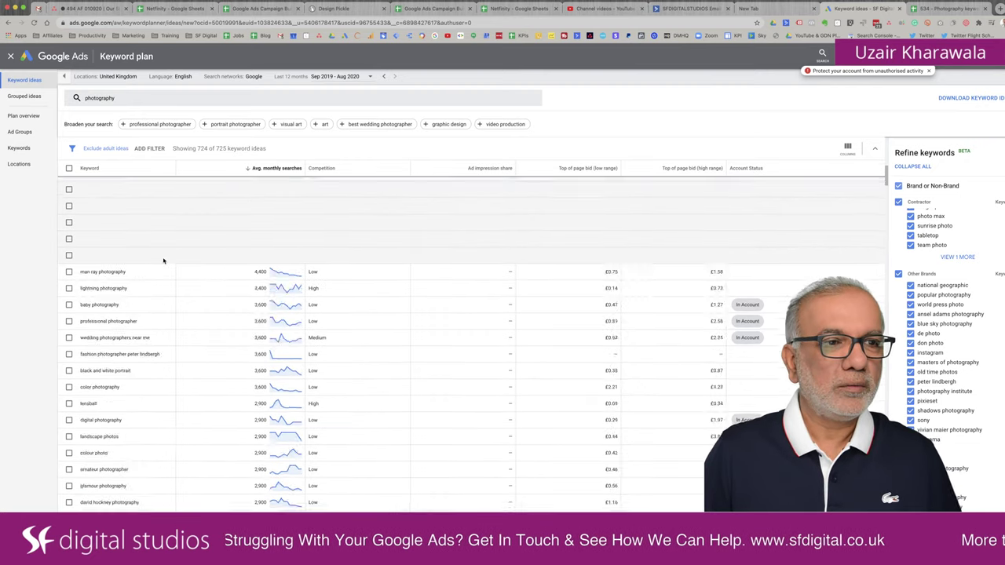
scroll(163, 260, up, 5)
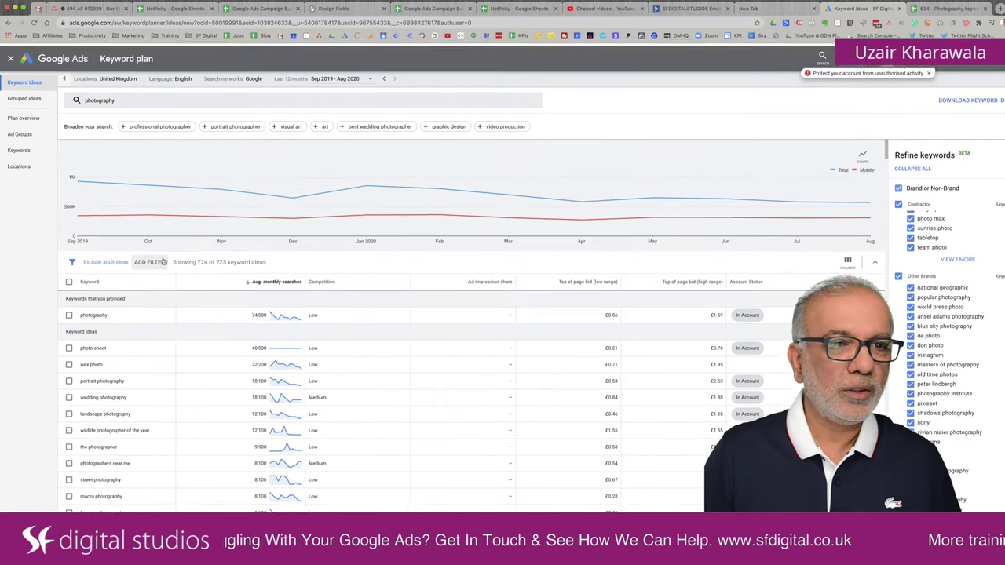
scroll(164, 260, down, 1)
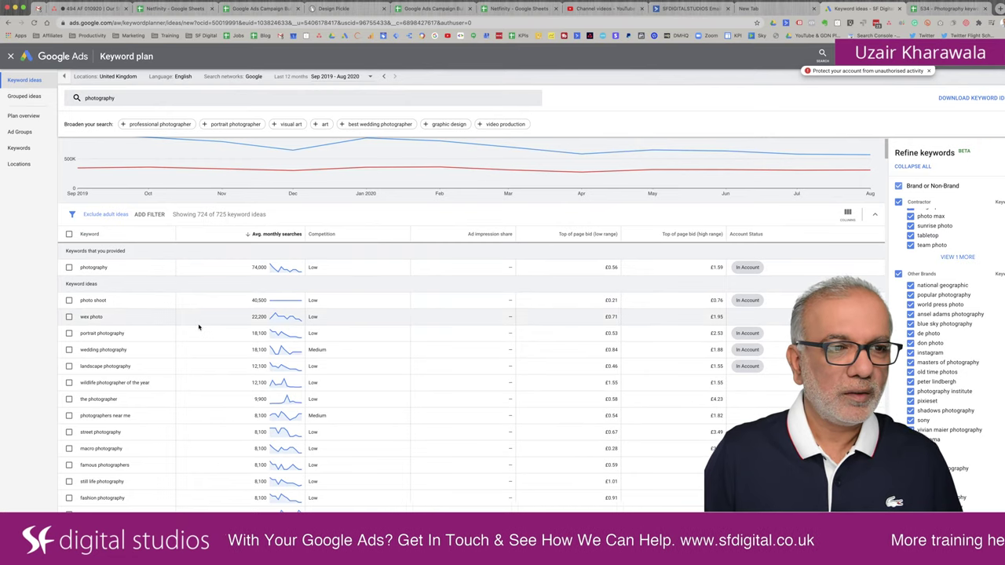